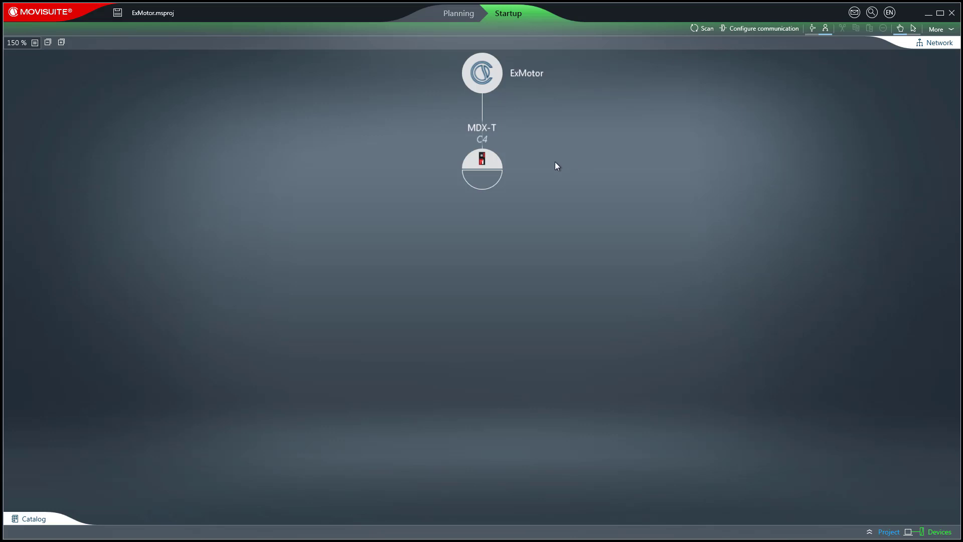
# Step: From the MDX-T parameters, read the nameplate for motor type EDRN90L4 and apply drive train DT1
pyautogui.doubleClick(500, 168)
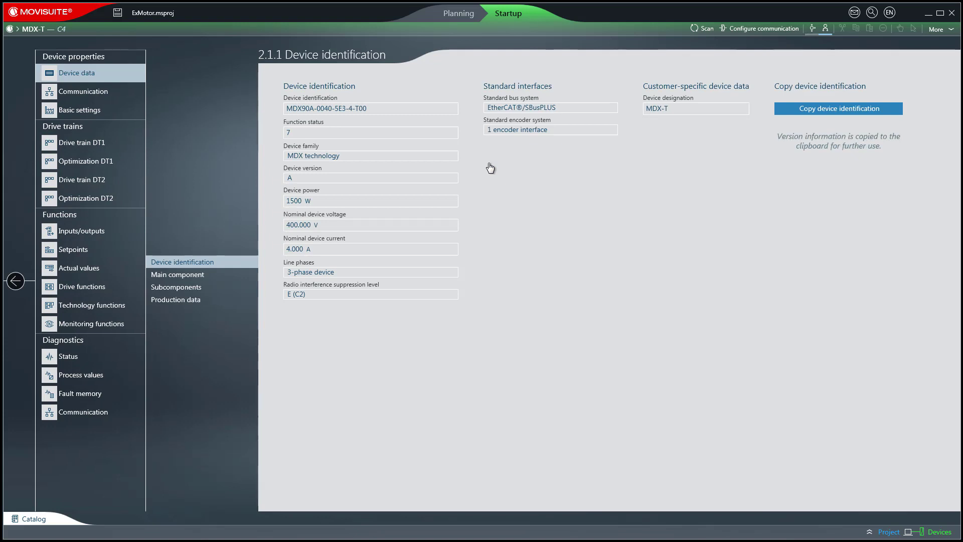
pyautogui.click(117, 142)
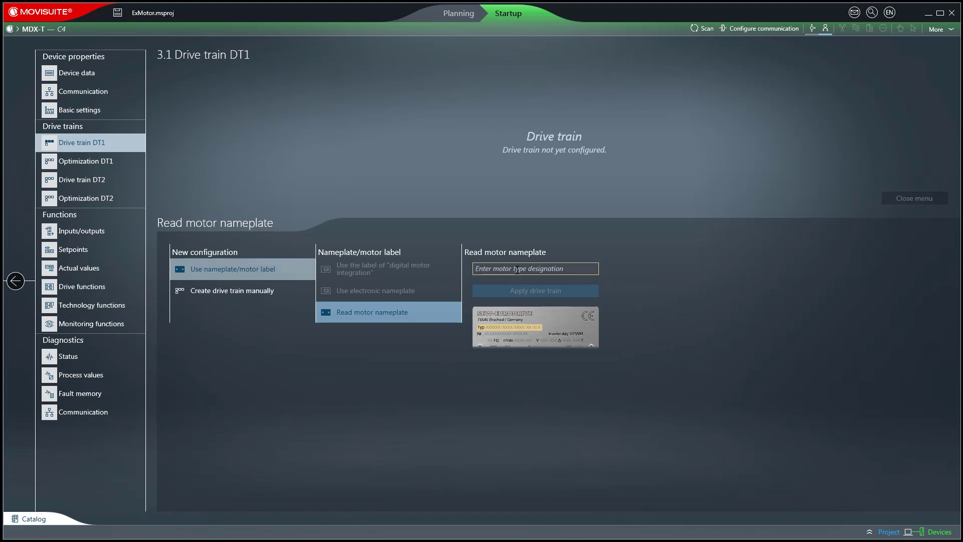
pyautogui.write('EDRN90L4')
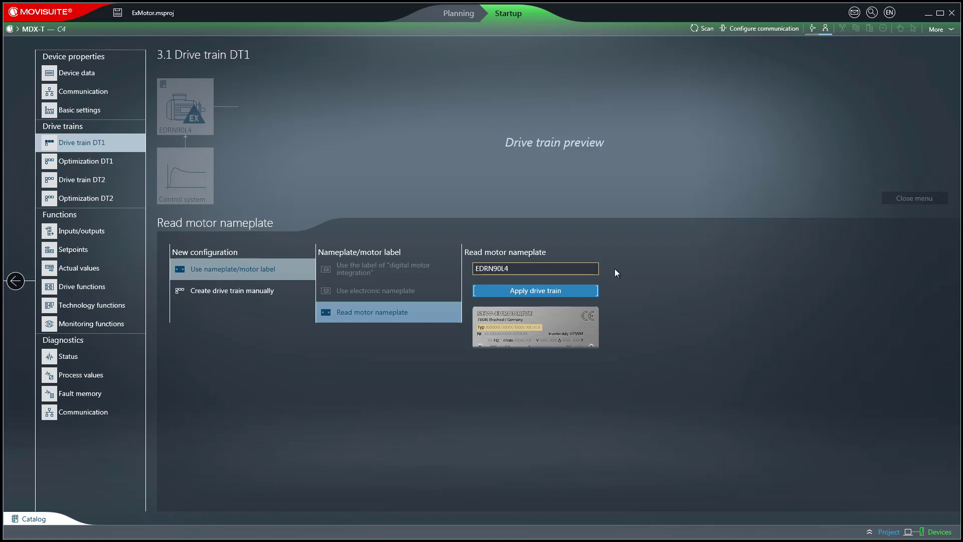
pyautogui.click(571, 290)
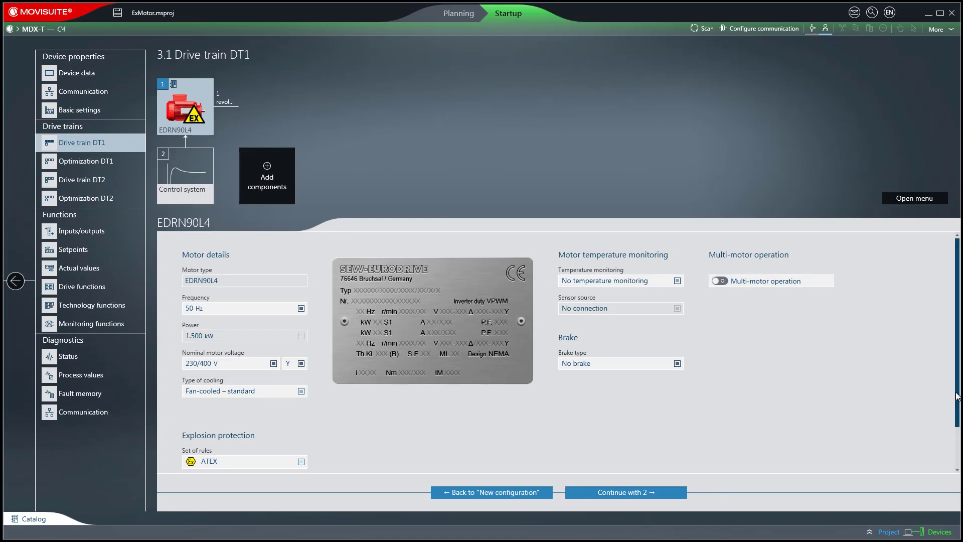
# Step: Try Hazloc rules (design CICIID2), then settle on IEC-Ex explosion protection with design 2D-b
pyautogui.scroll(-2, 951, 391)
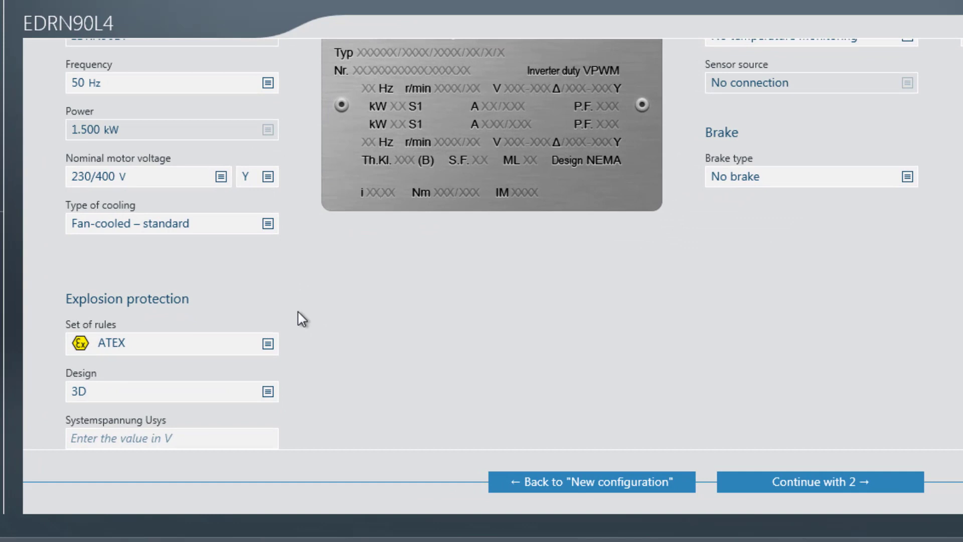
pyautogui.click(266, 343)
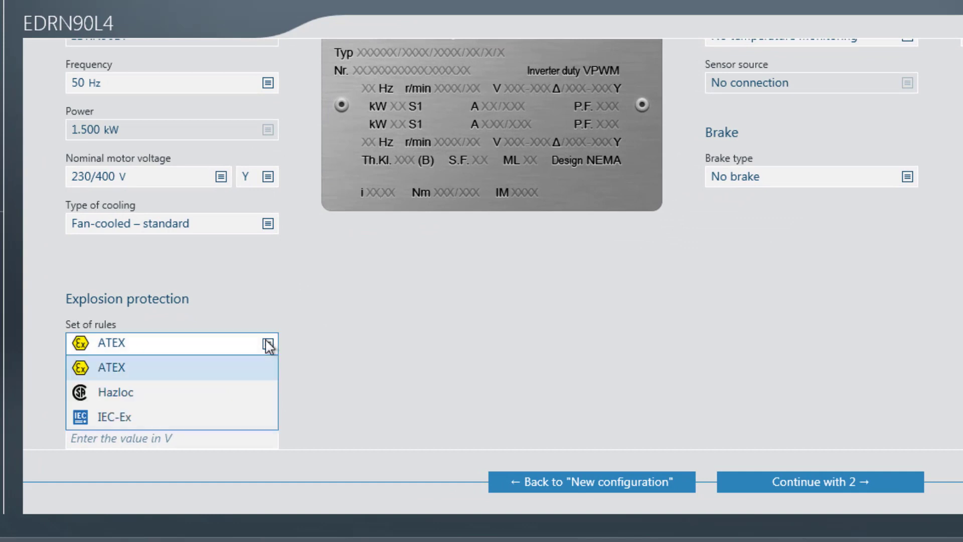
pyautogui.click(230, 393)
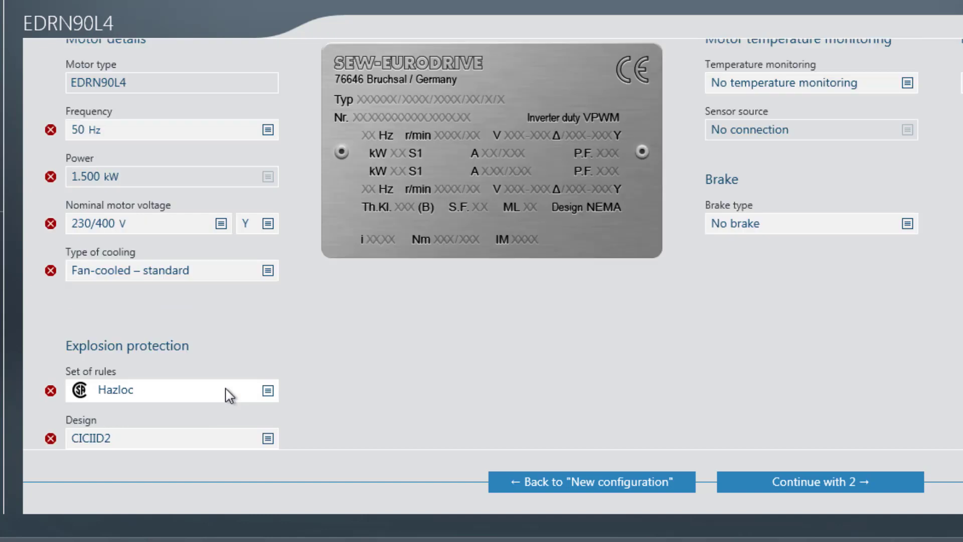
pyautogui.click(258, 439)
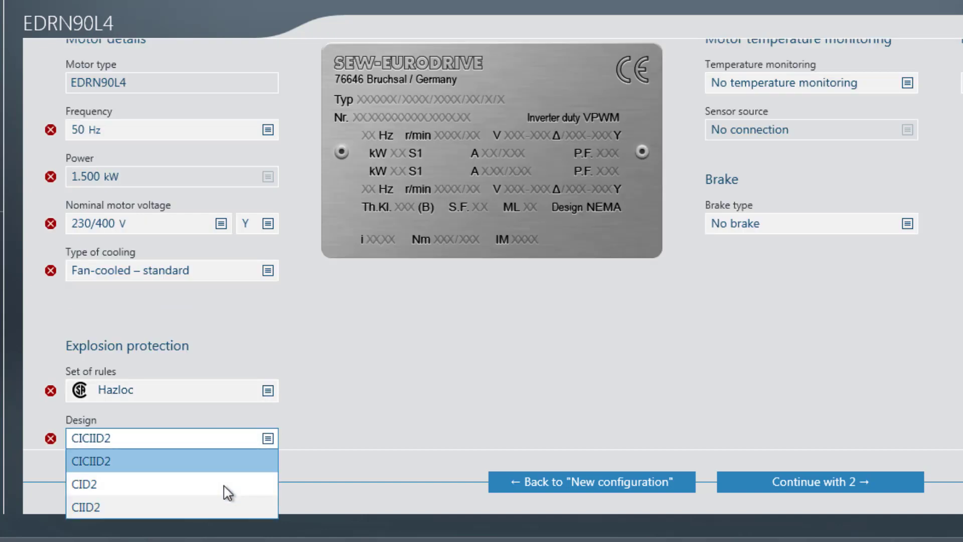
pyautogui.click(323, 403)
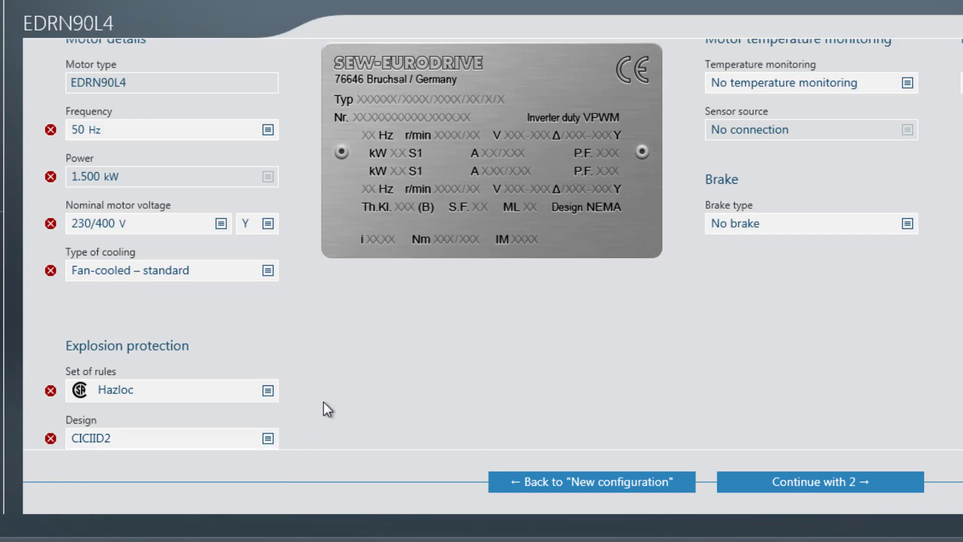
pyautogui.click(268, 391)
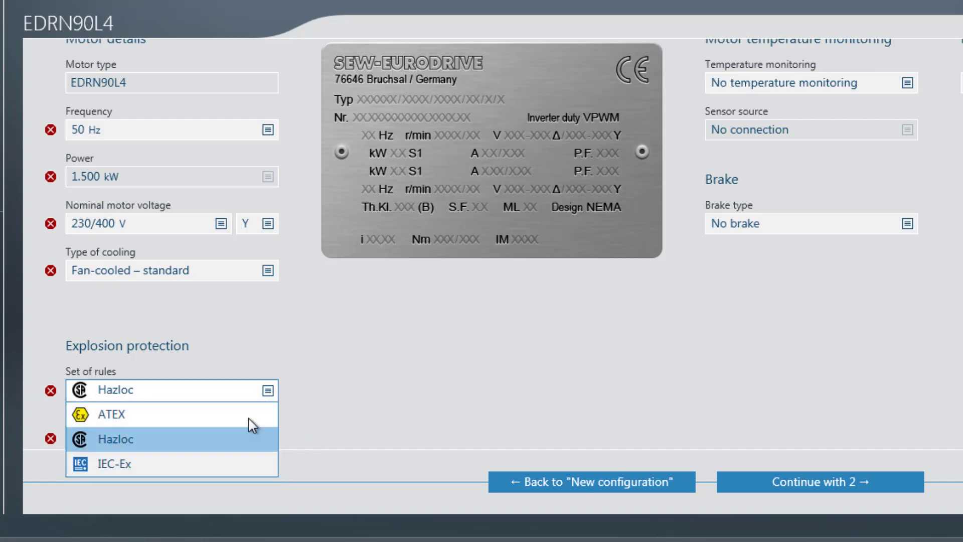
pyautogui.click(227, 469)
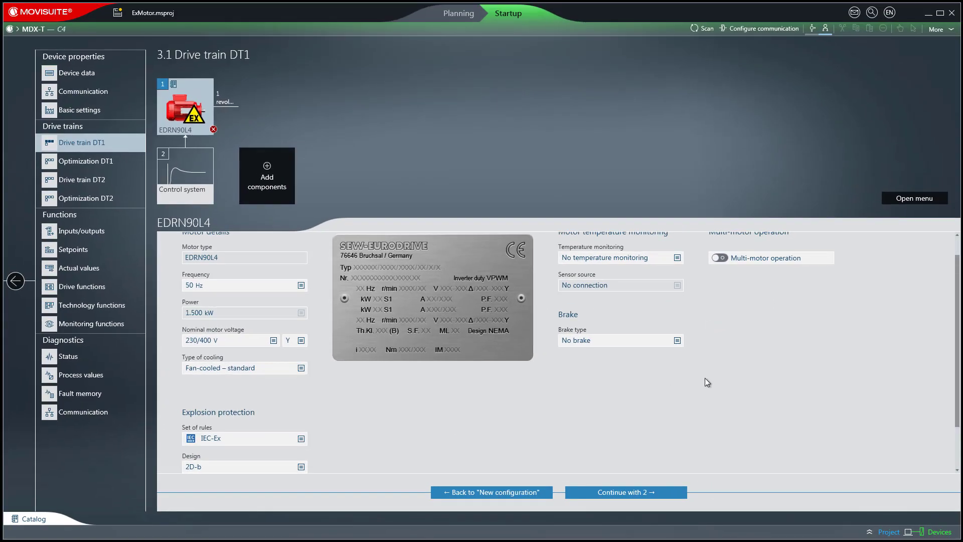
# Step: Check IEC-Ex design 2D-b and Typical application configuration, then switch the rules back to ATEX
pyautogui.scroll(-3, 958, 386)
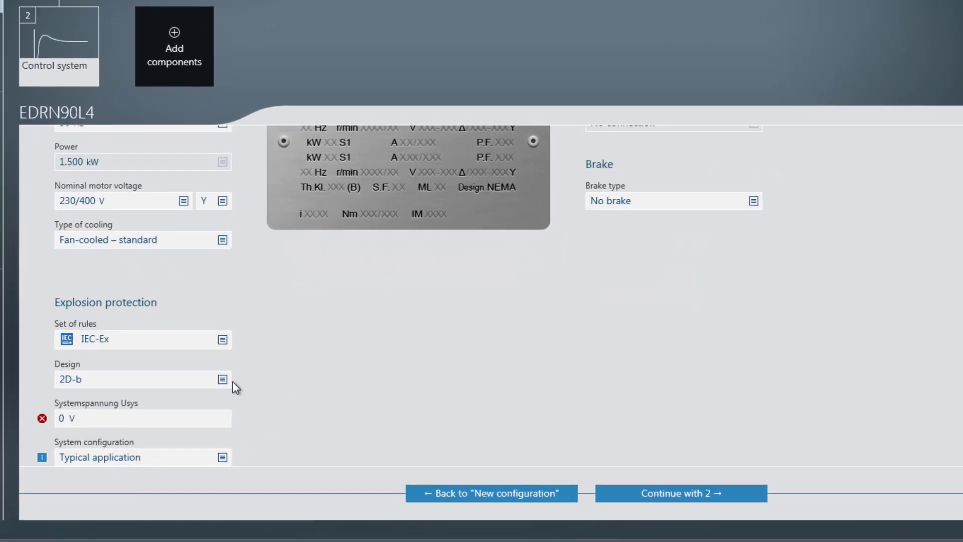
pyautogui.click(283, 404)
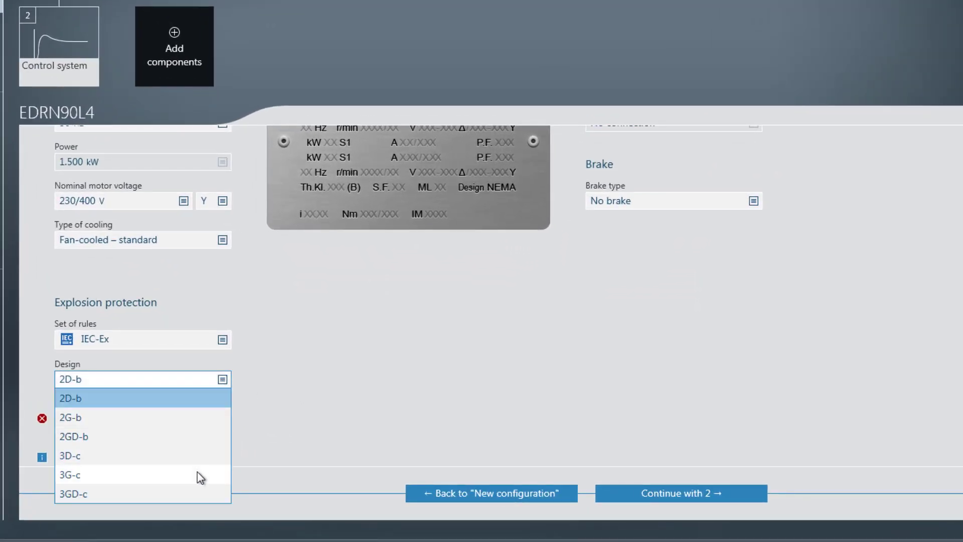
pyautogui.click(249, 424)
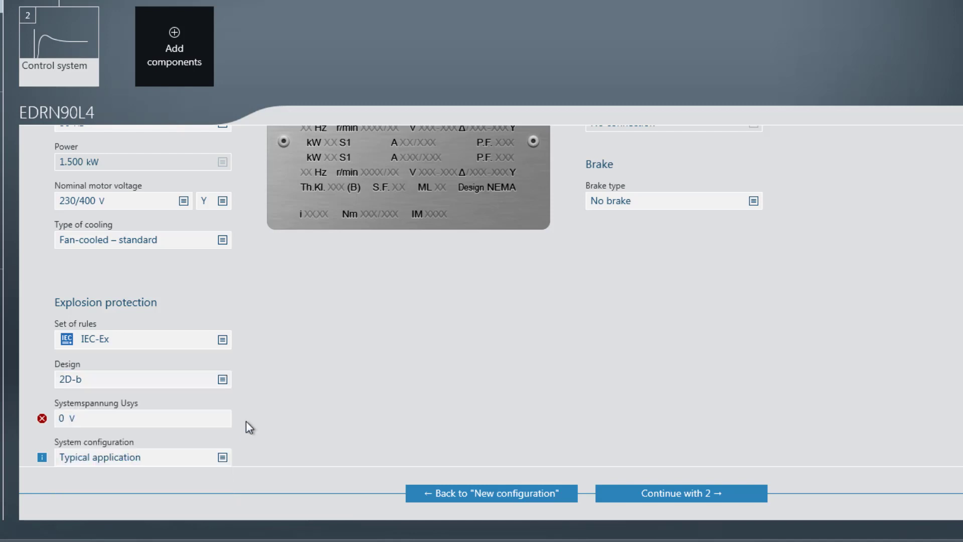
pyautogui.click(223, 458)
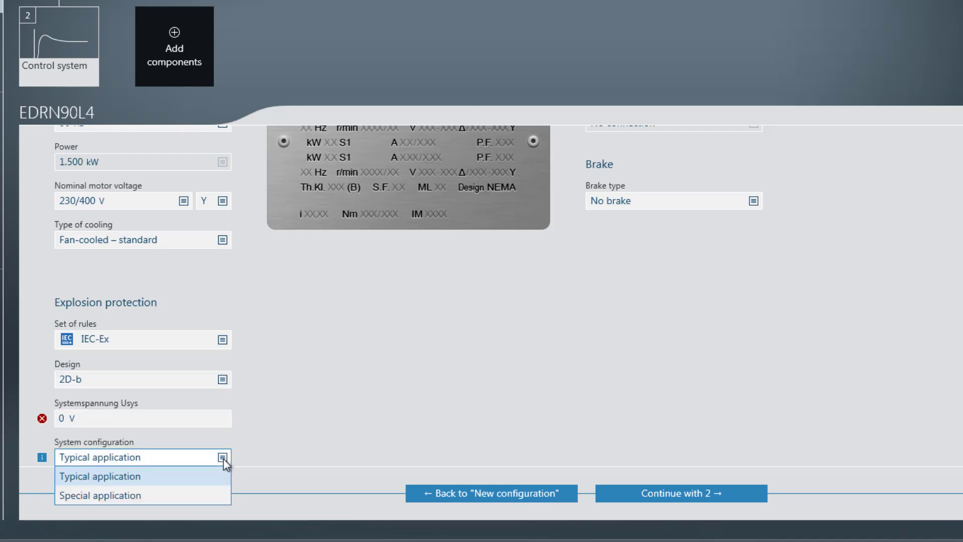
pyautogui.click(266, 450)
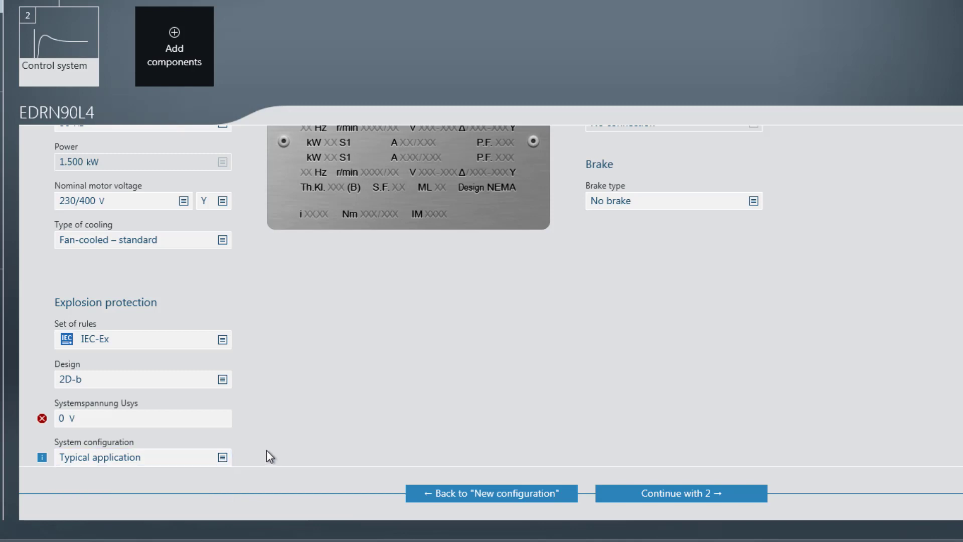
pyautogui.click(222, 345)
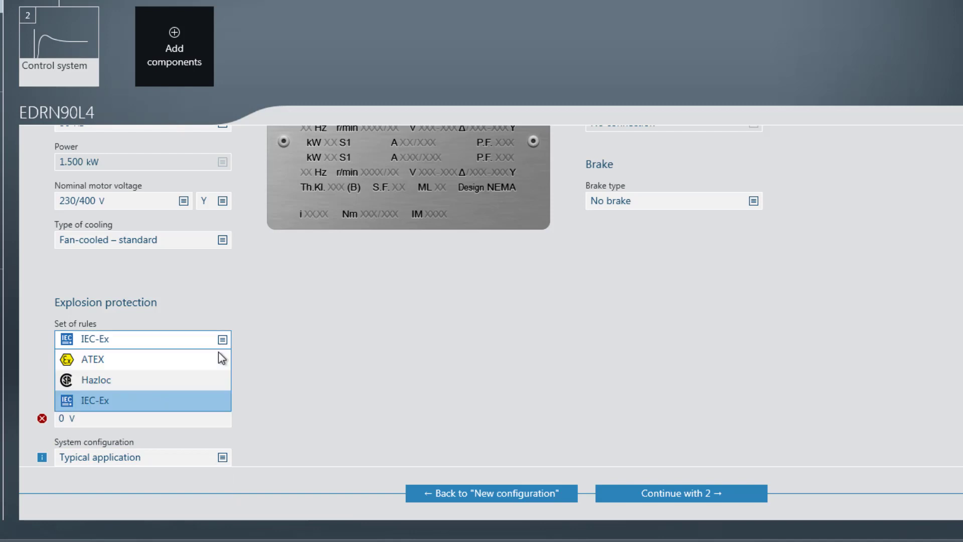
pyautogui.click(220, 358)
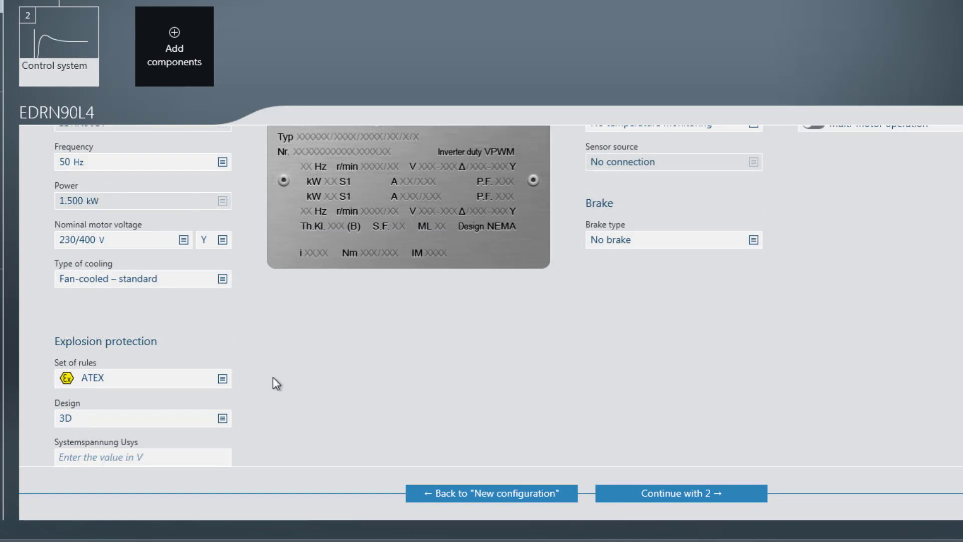
# Step: Set the ATEX design to 3GD and the system voltage Usys to 400 V
pyautogui.click(222, 419)
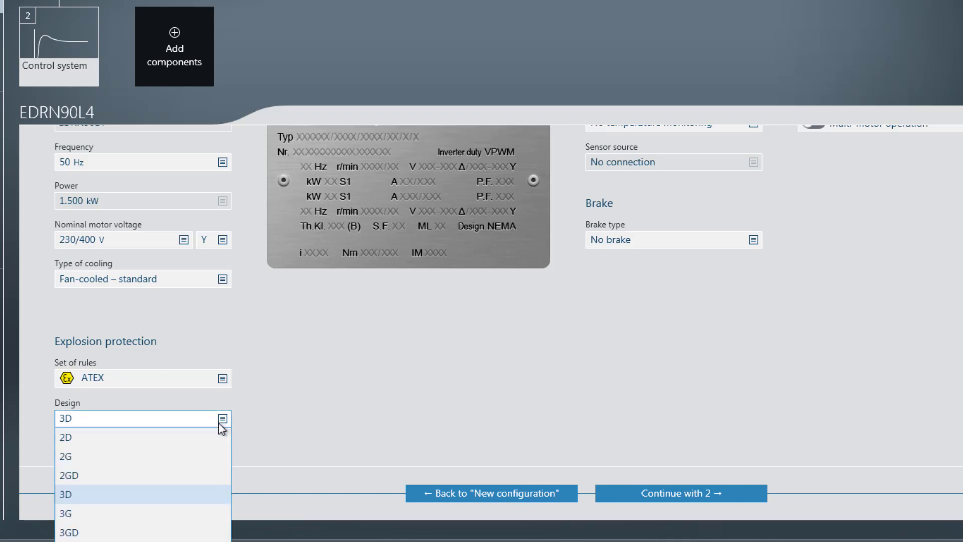
pyautogui.click(79, 536)
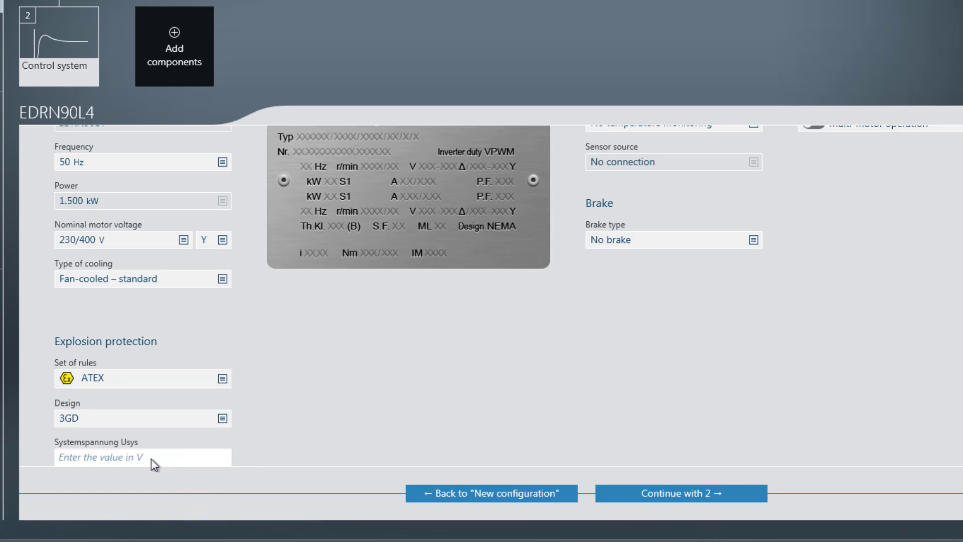
pyautogui.click(122, 459)
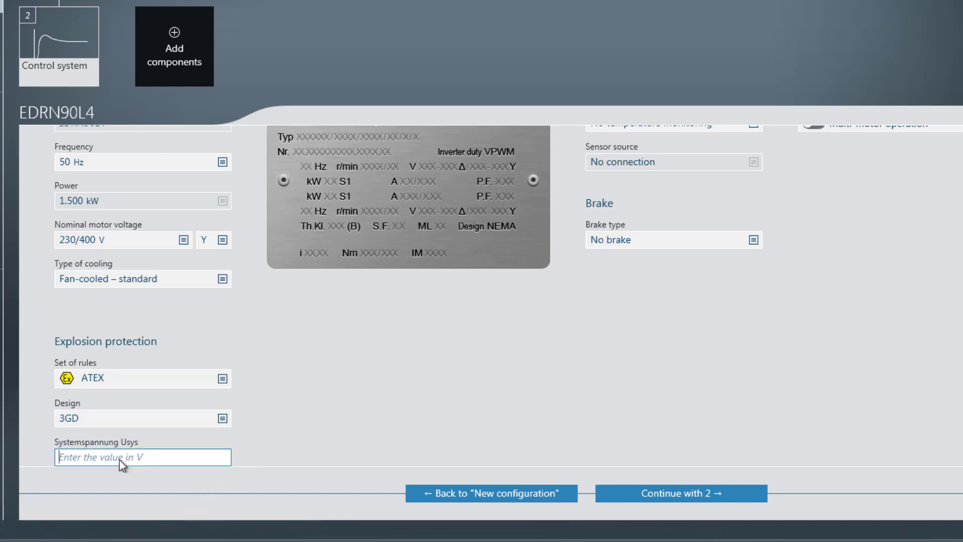
pyautogui.write('400')
pyautogui.press('Return')
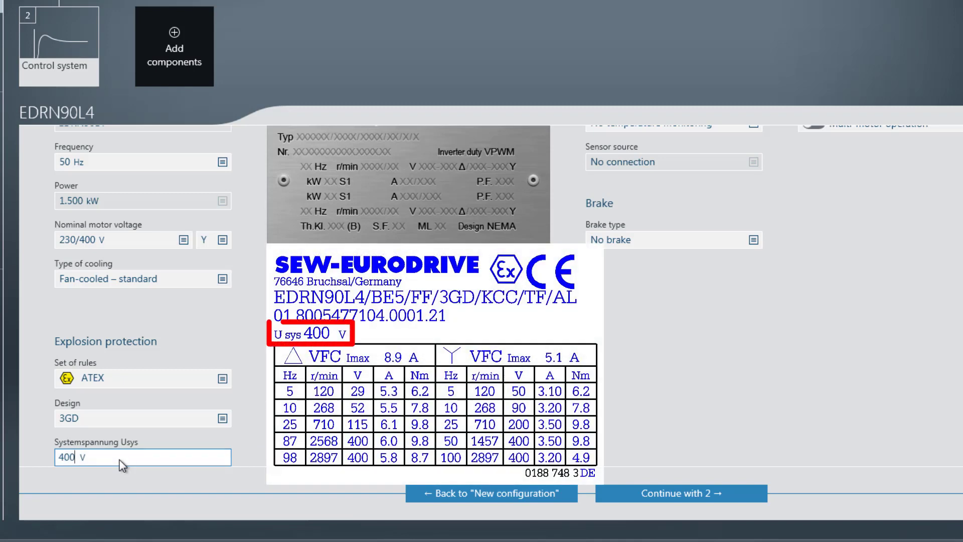
pyautogui.click(248, 422)
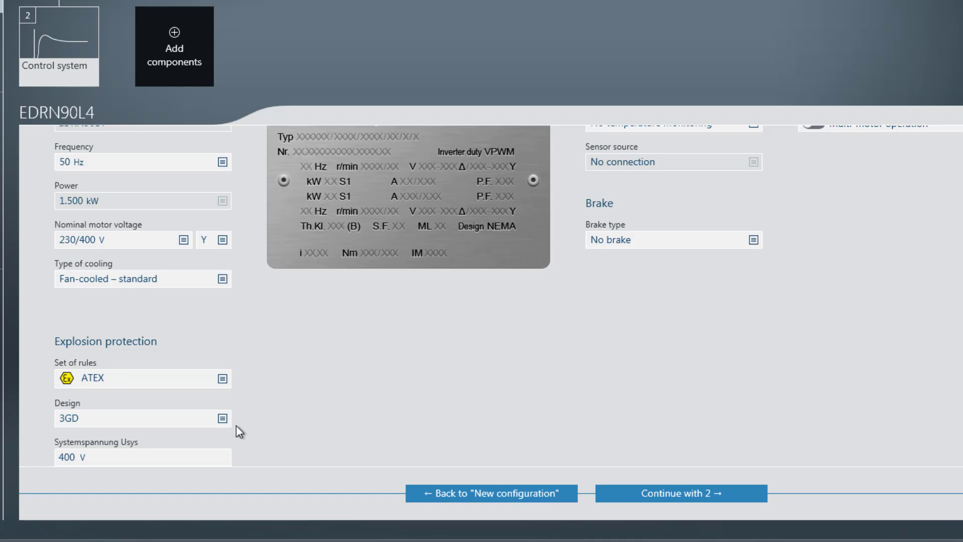
pyautogui.click(80, 455)
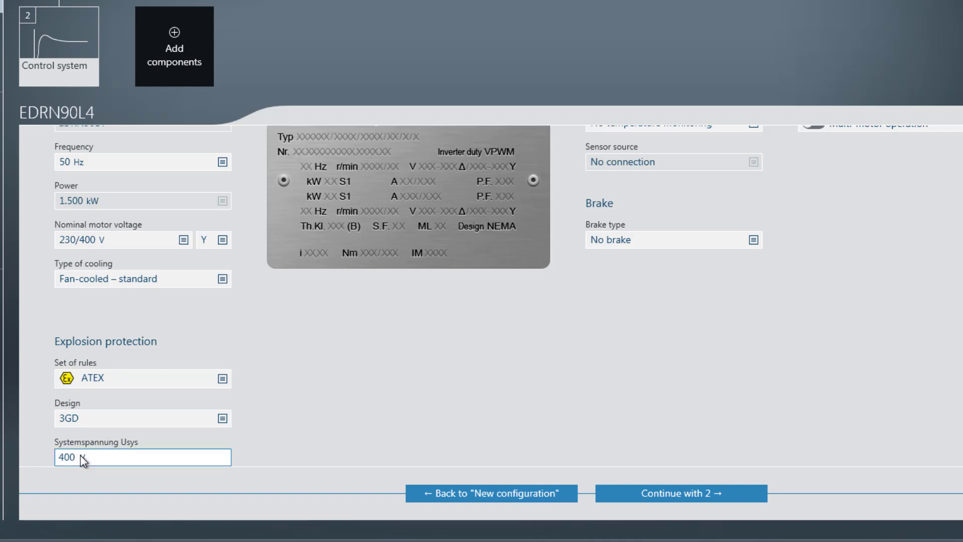
pyautogui.press('BackSpace')
pyautogui.click(43, 456)
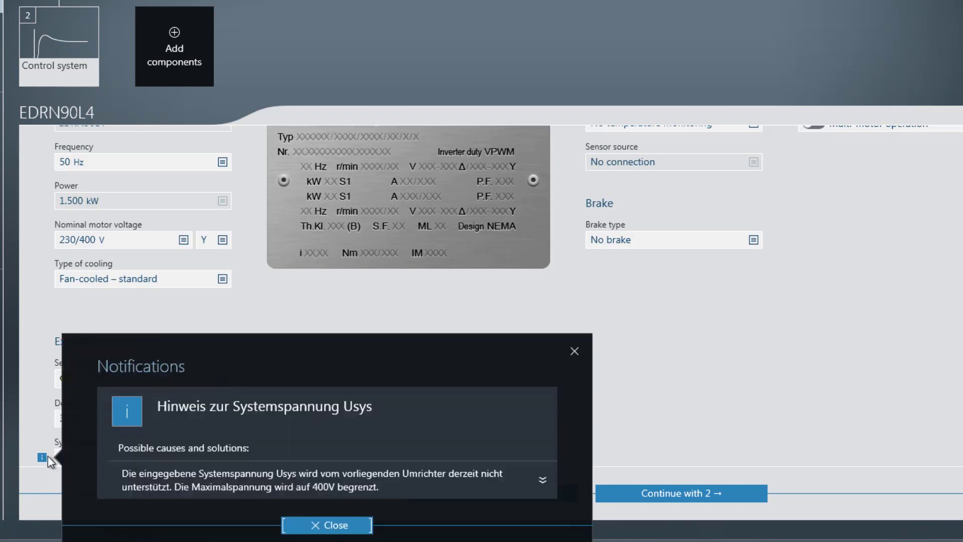
pyautogui.click(336, 524)
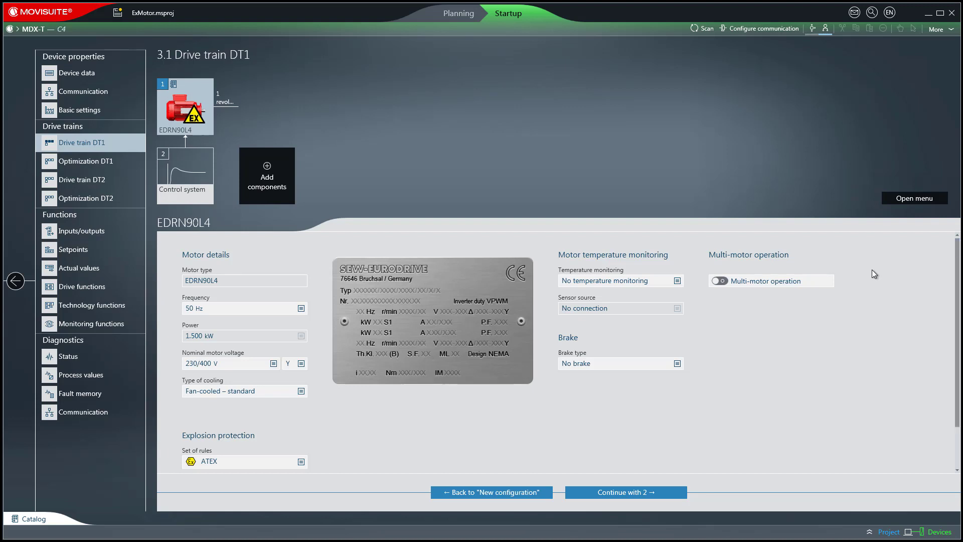
pyautogui.click(676, 283)
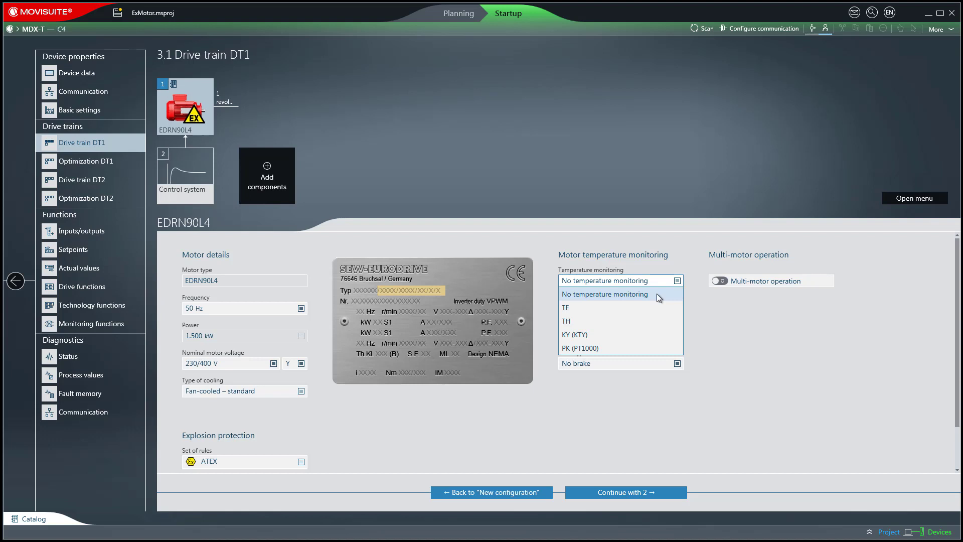
pyautogui.click(657, 294)
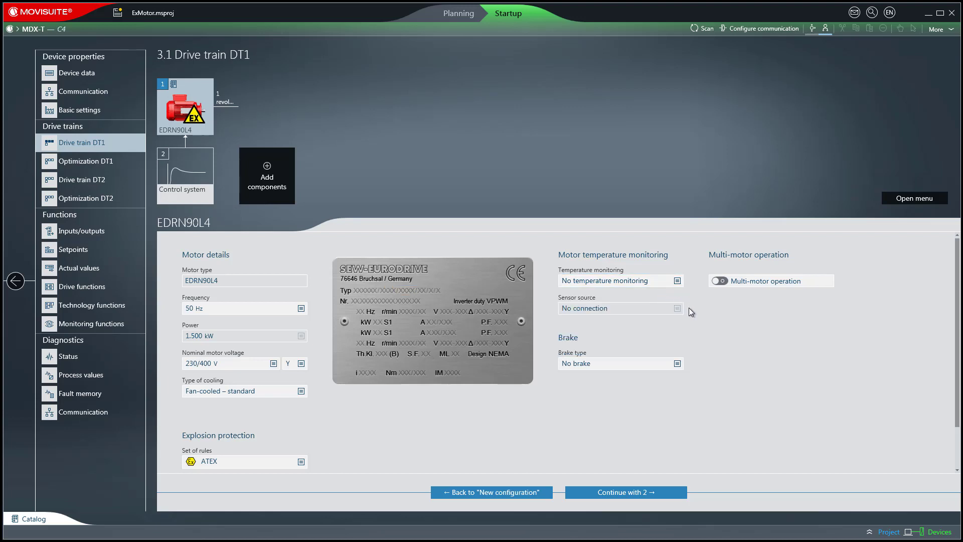
pyautogui.click(267, 168)
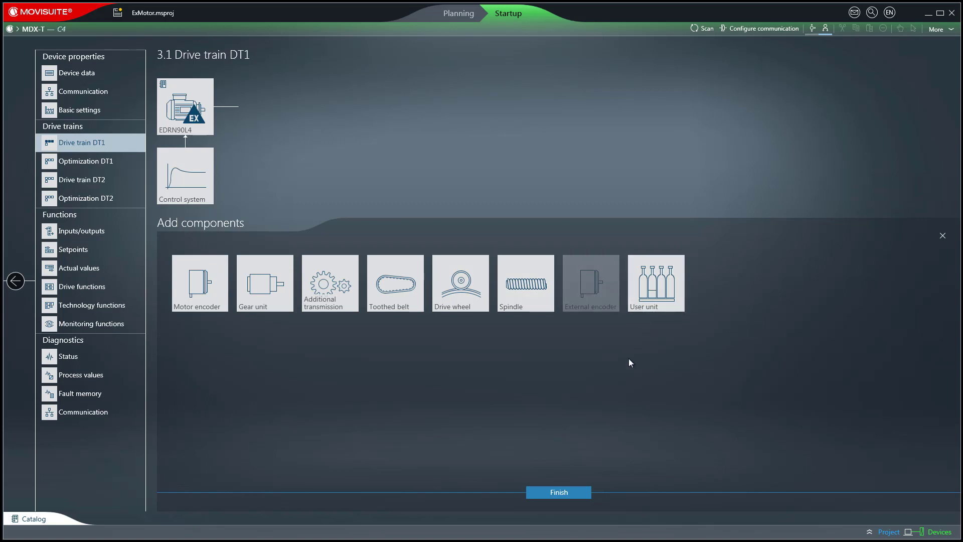
pyautogui.click(567, 489)
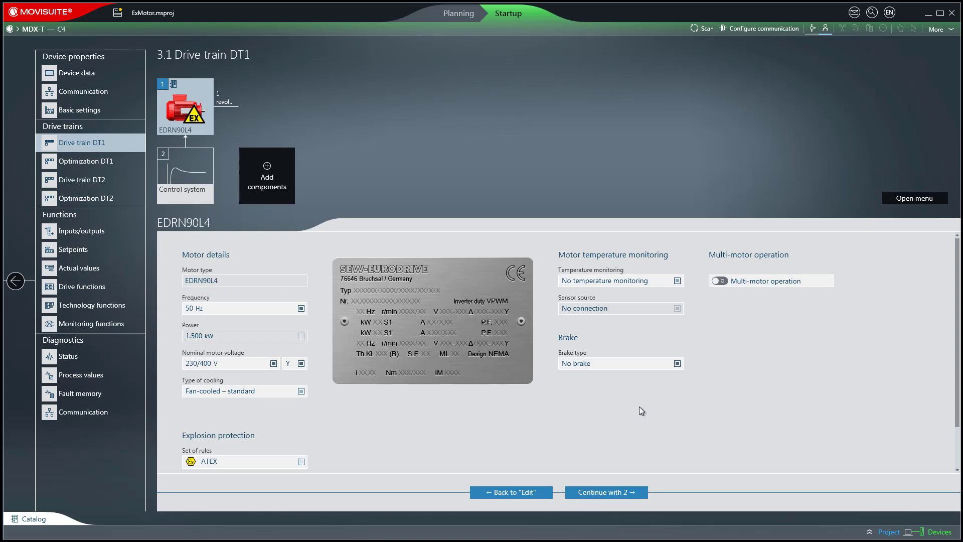
# Step: Fit a BE5AE brake with brake rectifier and 14 Nm nominal torque, then continue to step 2
pyautogui.click(673, 363)
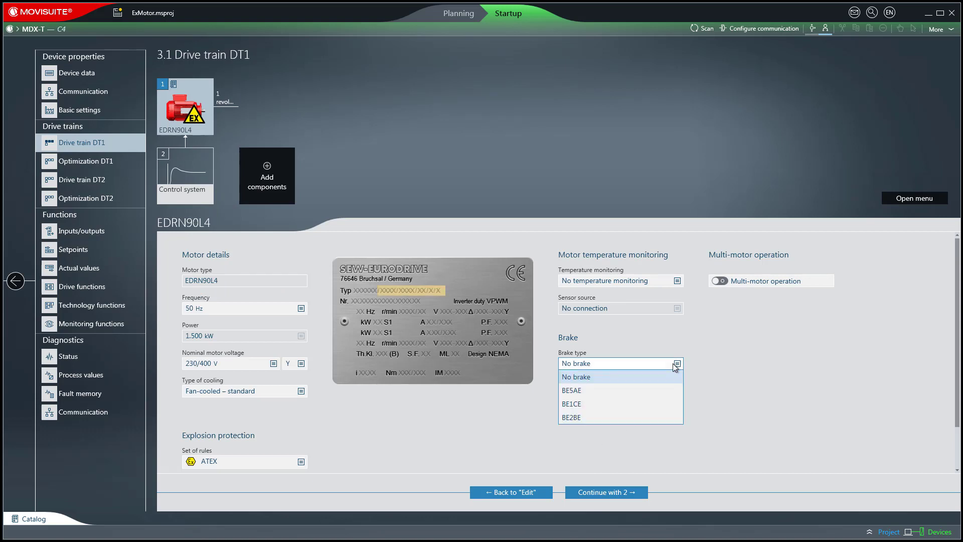
pyautogui.click(656, 390)
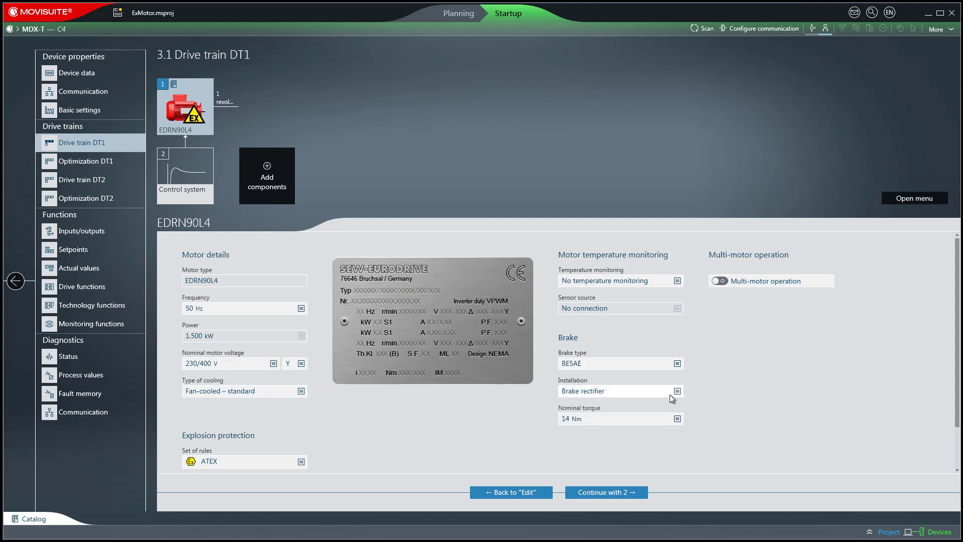
pyautogui.click(670, 394)
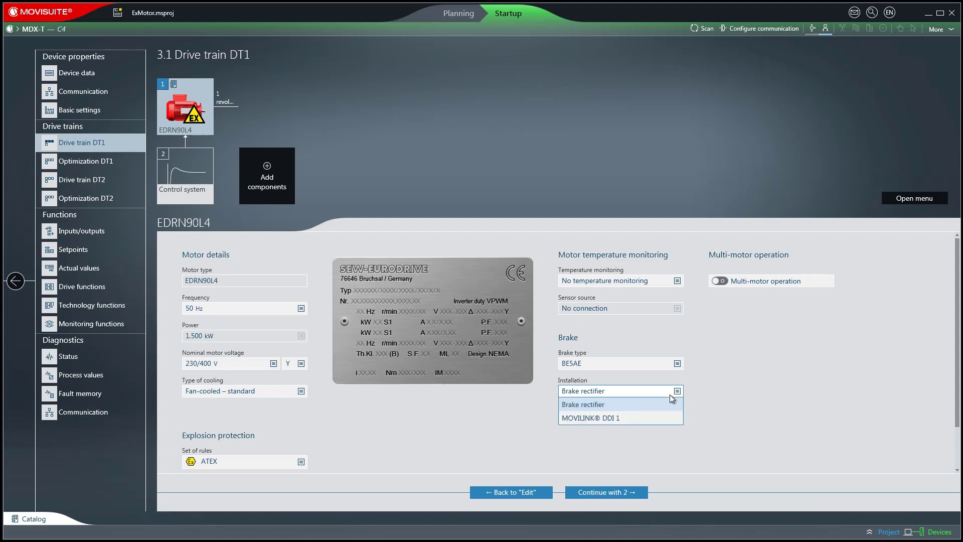
pyautogui.click(656, 406)
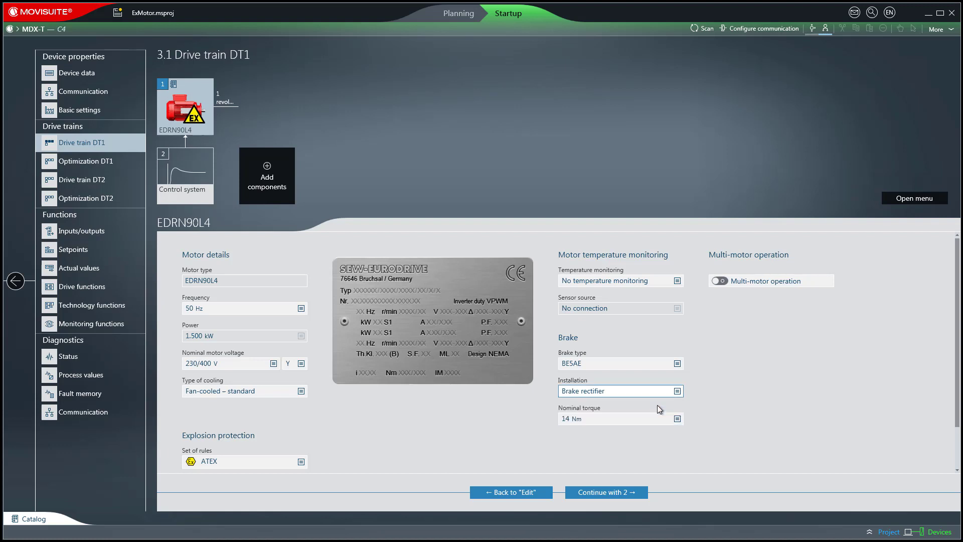
pyautogui.click(677, 420)
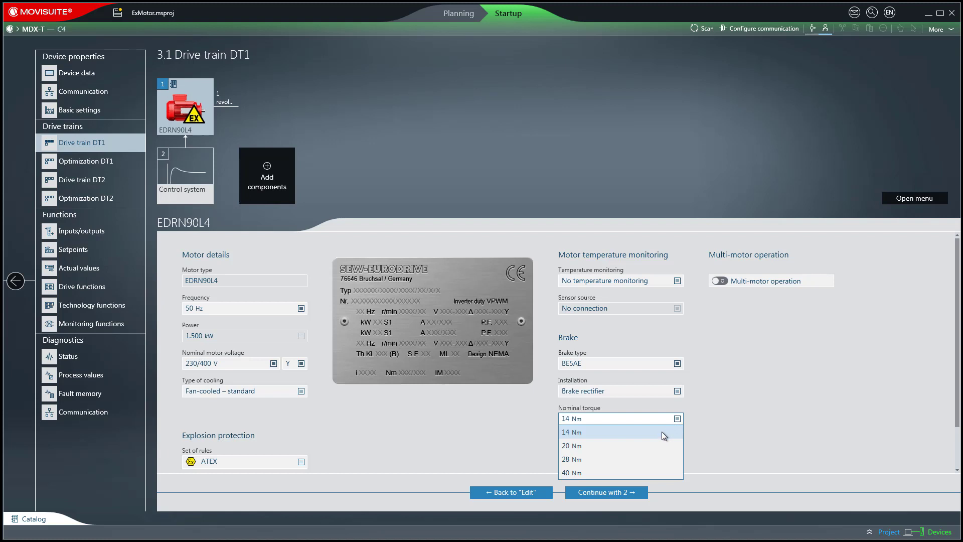
pyautogui.click(663, 434)
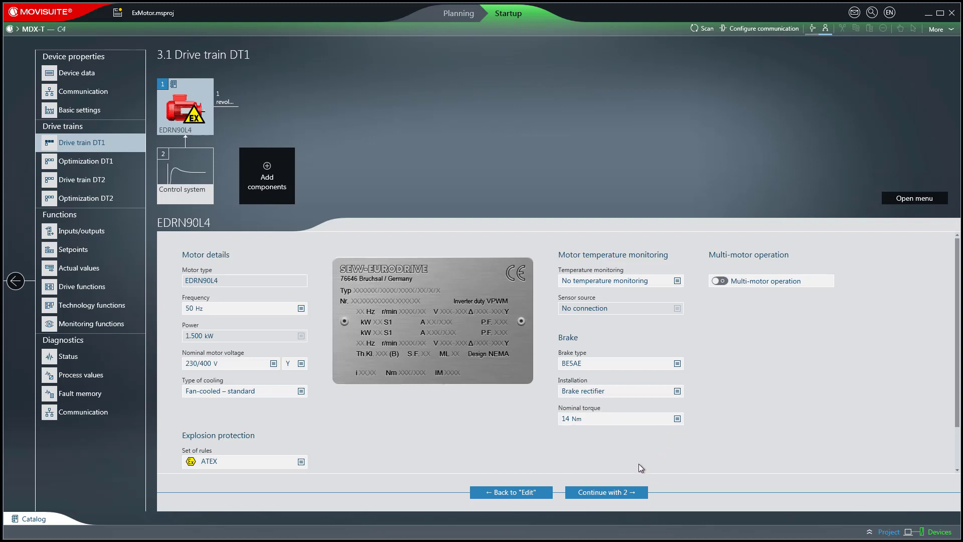
pyautogui.click(628, 491)
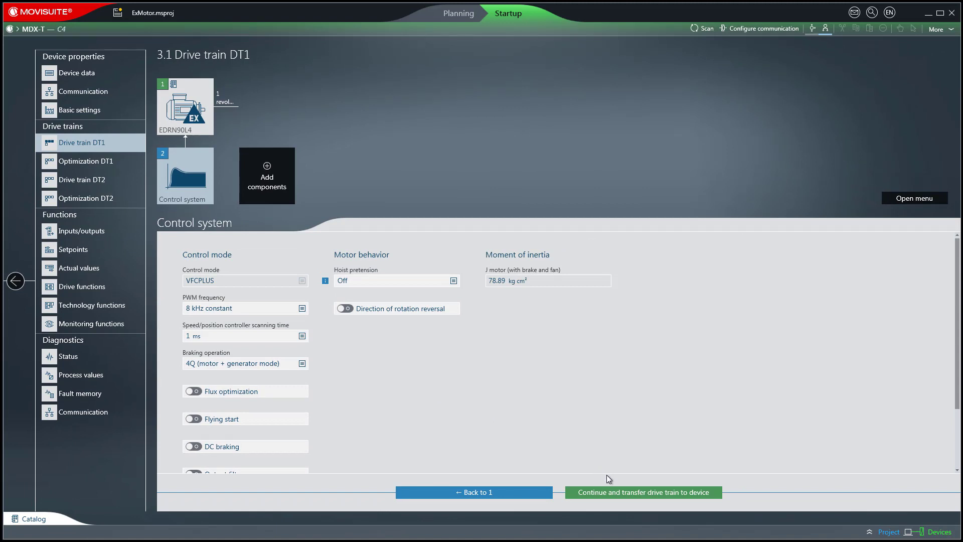
# Step: Transfer drive train DT1 to the MDX-T, confirming activation of startup state
pyautogui.click(618, 492)
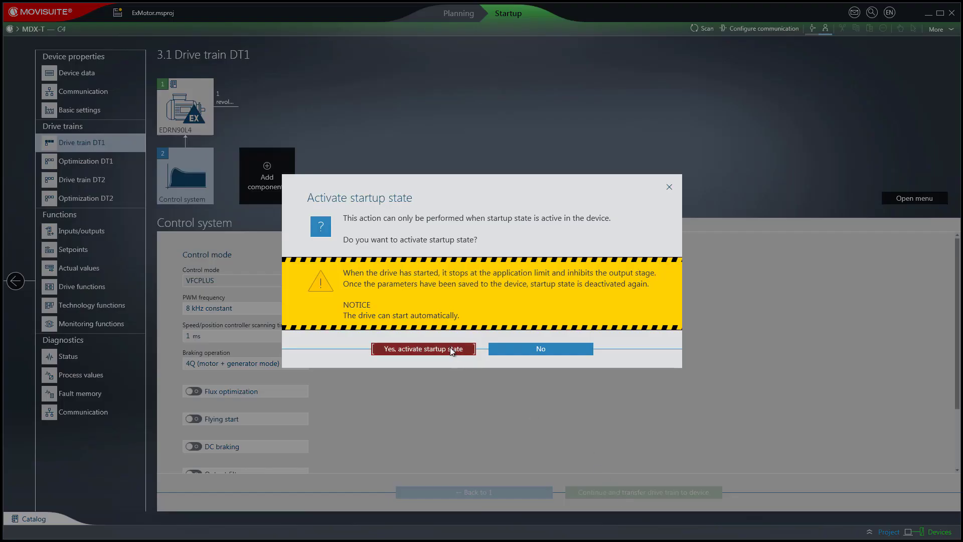
pyautogui.click(450, 347)
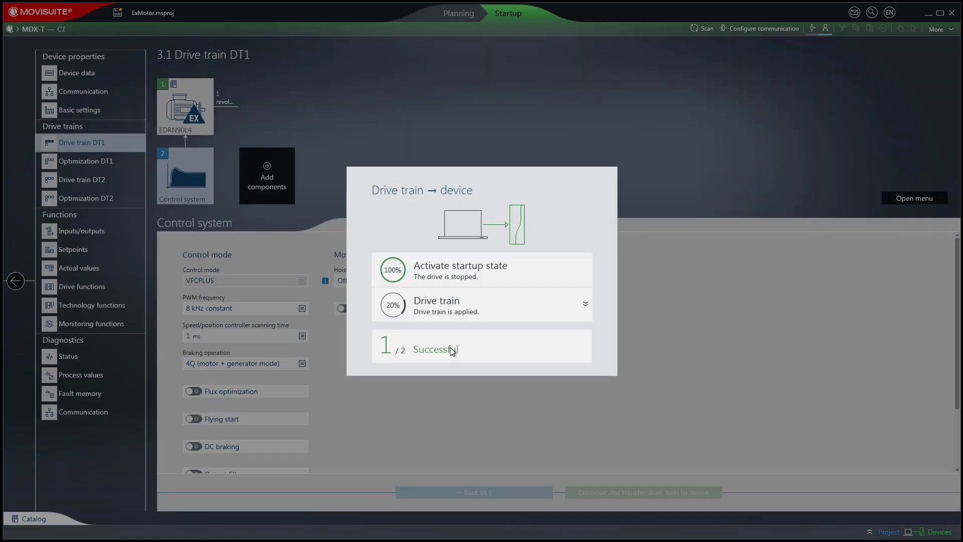